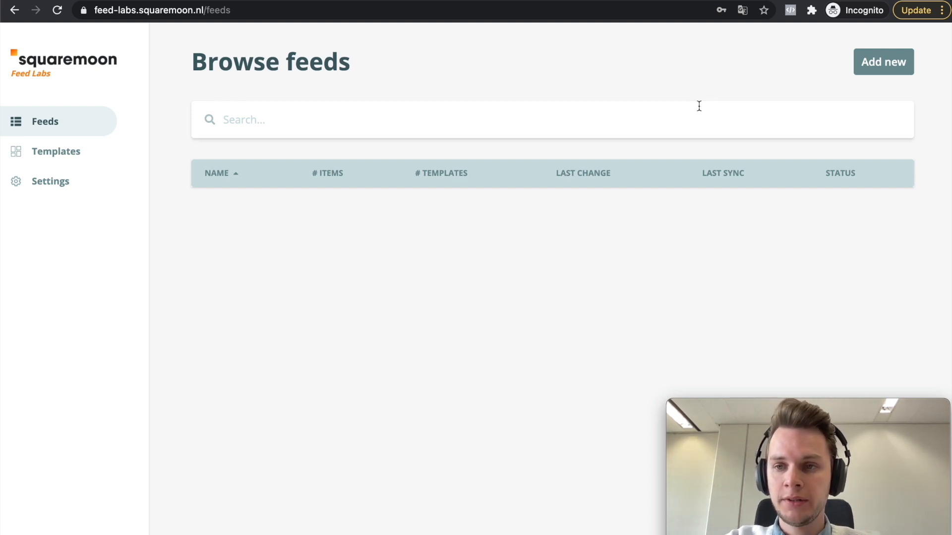
# Step: Start a new feed and name it Squarewines
pyautogui.click(887, 69)
pyautogui.click(422, 122)
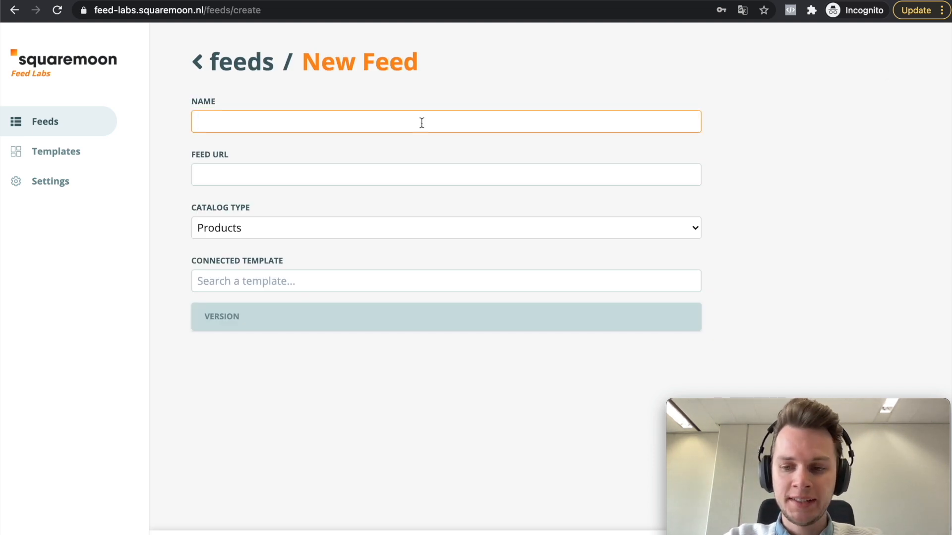
pyautogui.write('S')
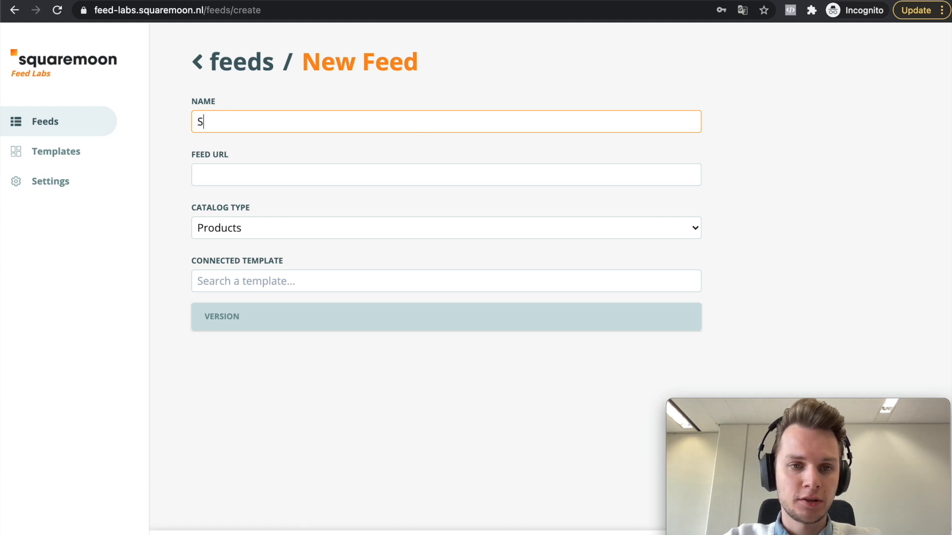
pyautogui.write('quarewines')
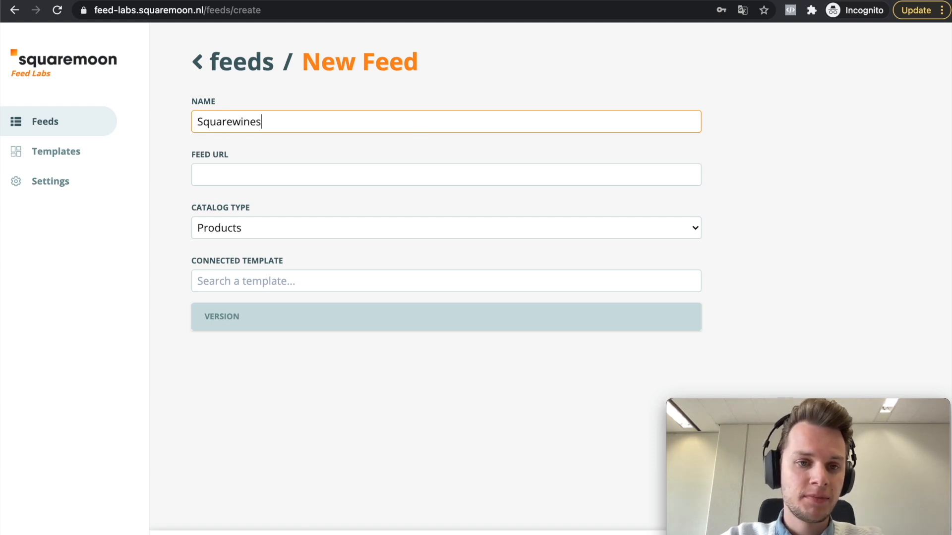
pyautogui.click(401, 178)
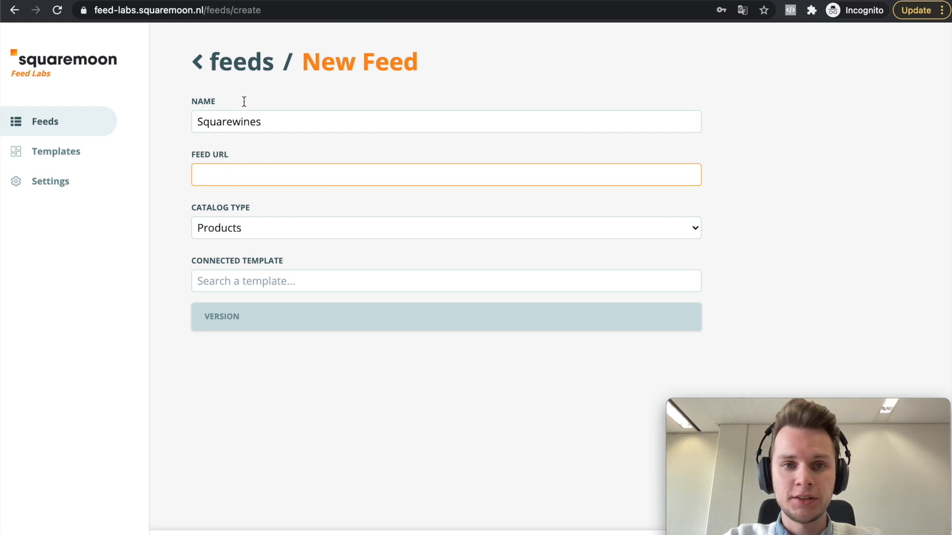
# Step: Open squarewines_feed_v2.csv from its storage.googleapis.com address in a new tab and examine the title, description, image and link columns
pyautogui.click(267, 0)
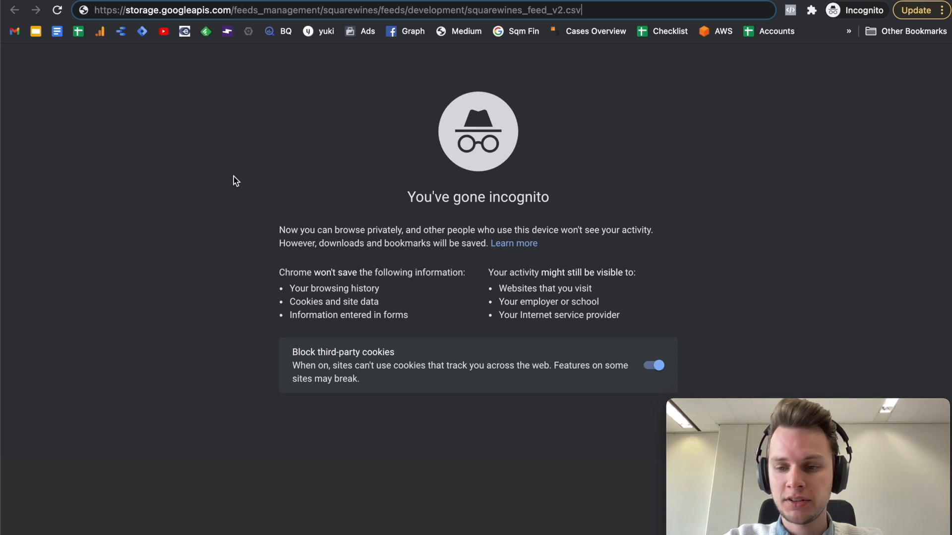
pyautogui.press('Return')
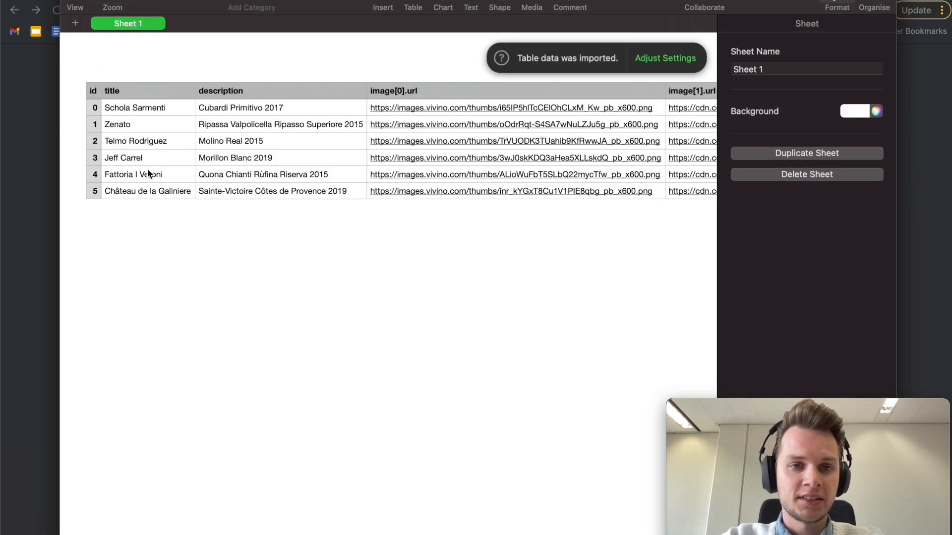
pyautogui.hscroll(5, 269, 157)
pyautogui.hscroll(5, 369, 106)
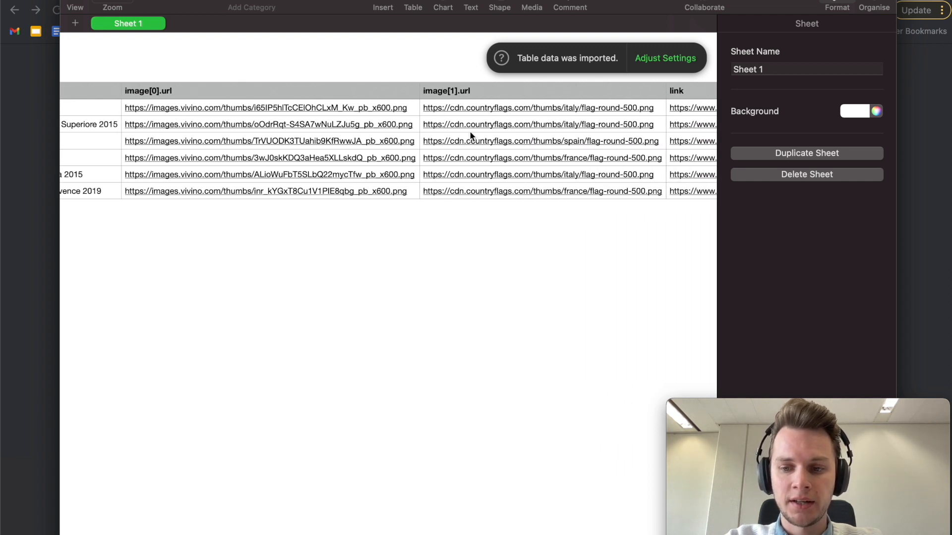
pyautogui.hscroll(2, 471, 137)
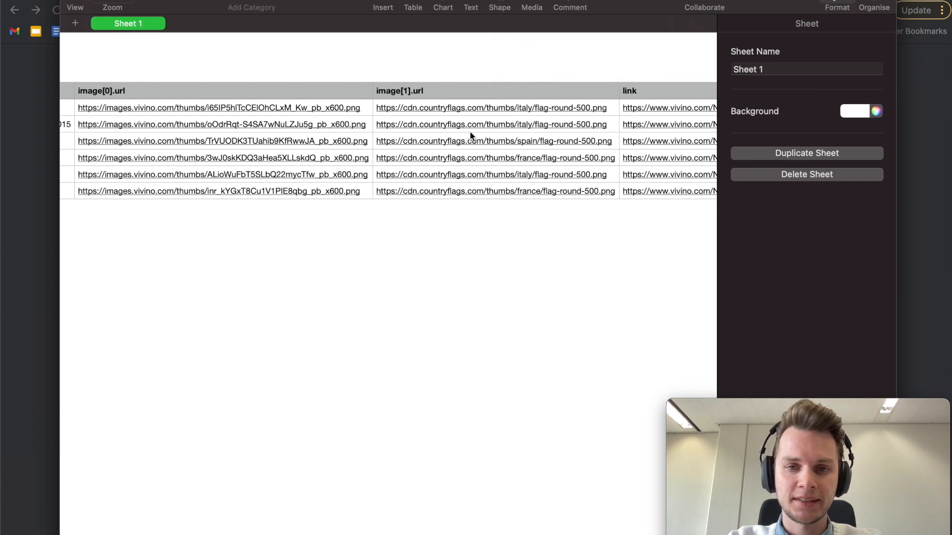
pyautogui.hscroll(5, 470, 135)
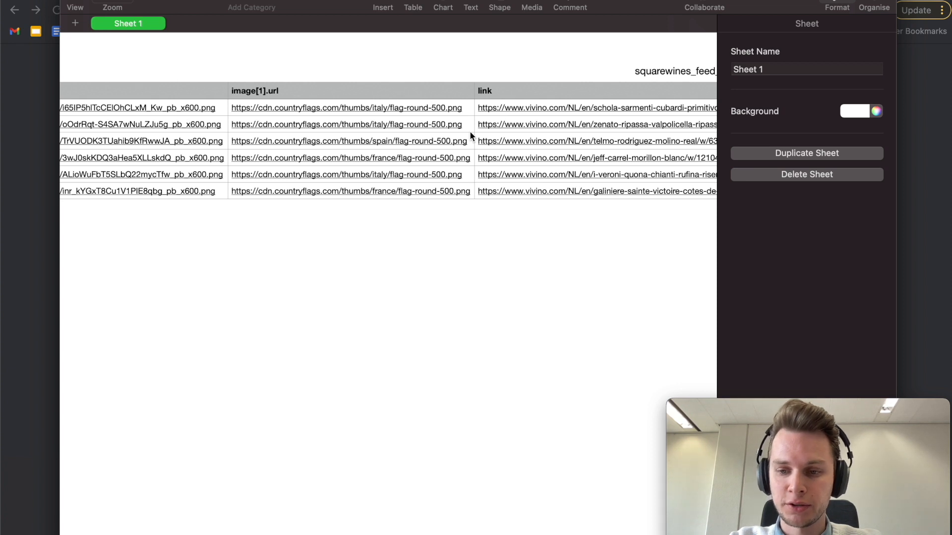
pyautogui.hscroll(3, 470, 133)
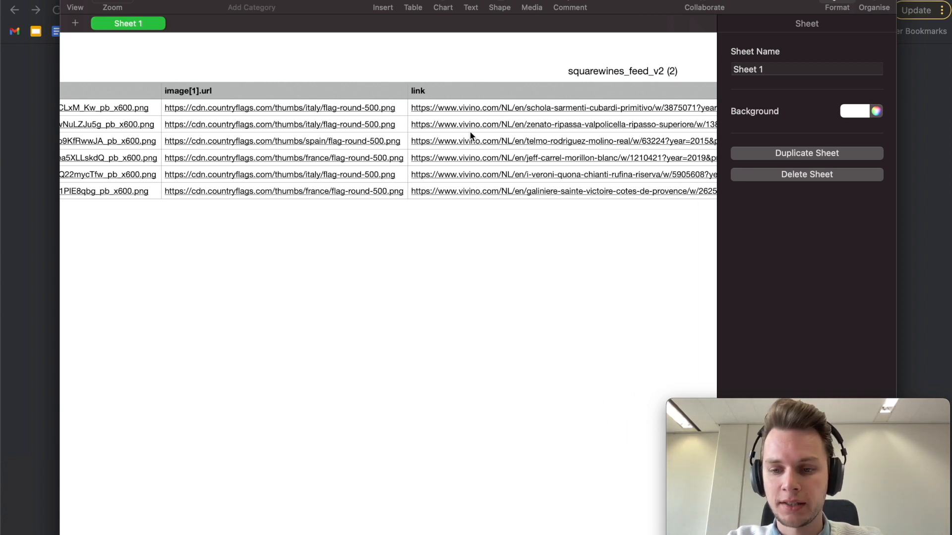
pyautogui.hscroll(6, 470, 134)
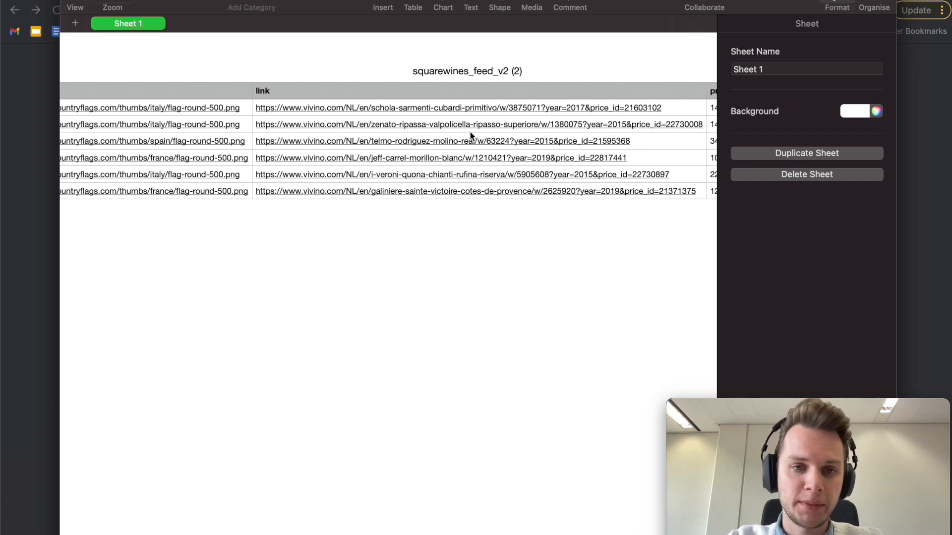
pyautogui.hscroll(-4, 470, 133)
pyautogui.hscroll(12, 471, 132)
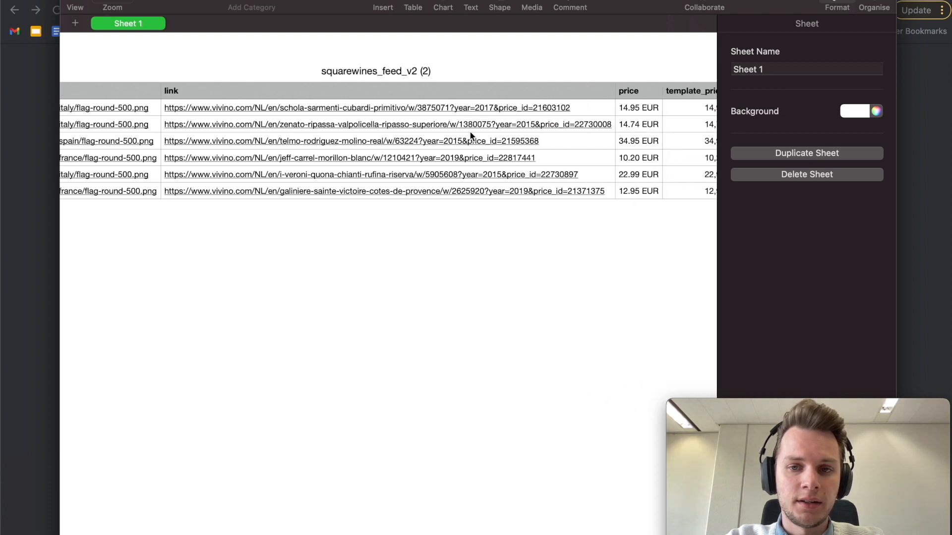
# Step: Examine the feed's remaining columns, from price, template_price, condition and brand through year, old_price, country, wine_type, size and image_link
pyautogui.hscroll(1, 470, 133)
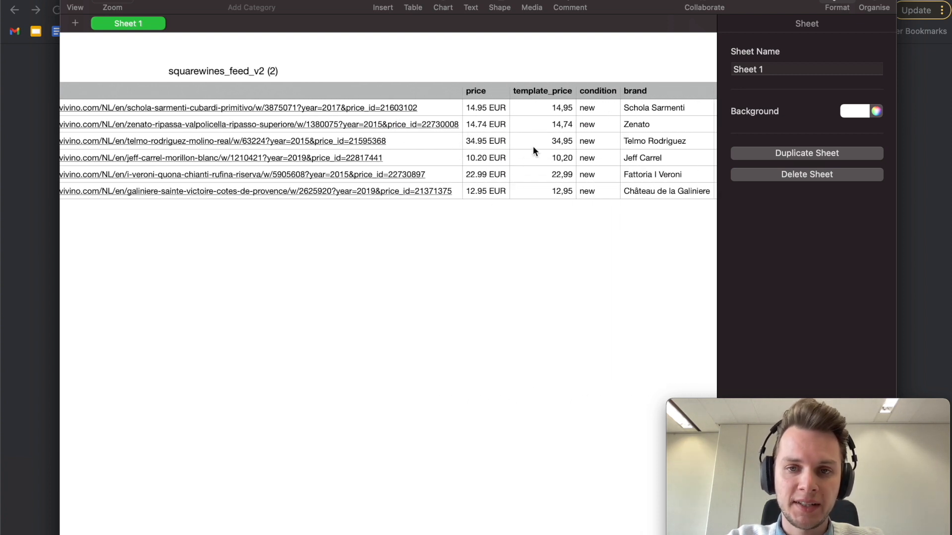
pyautogui.hscroll(4, 533, 146)
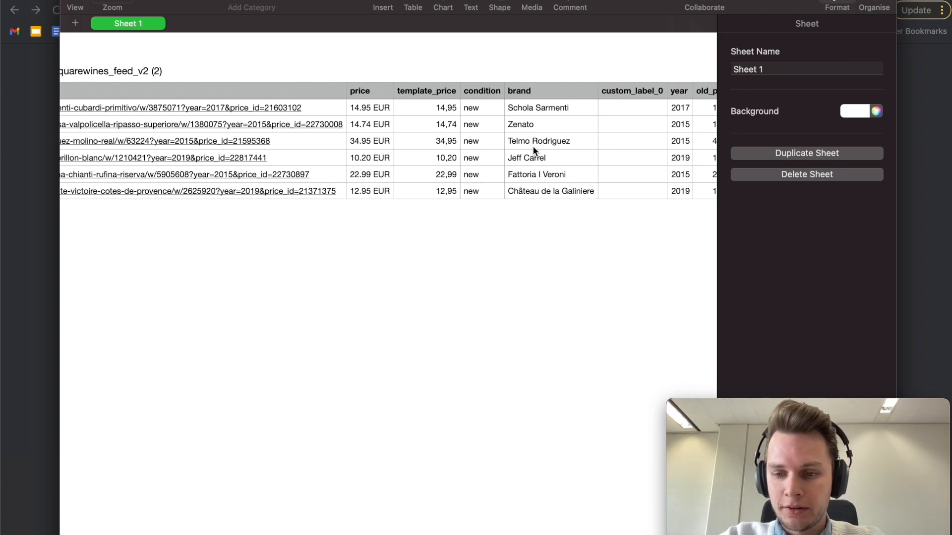
pyautogui.moveTo(429, 106); pyautogui.dragTo(435, 192)
pyautogui.click(468, 242)
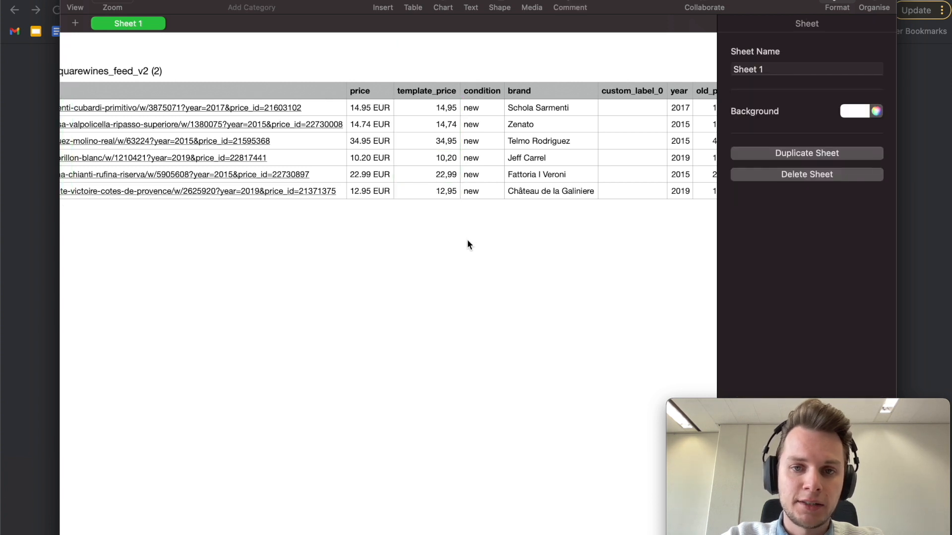
pyautogui.hscroll(3, 467, 238)
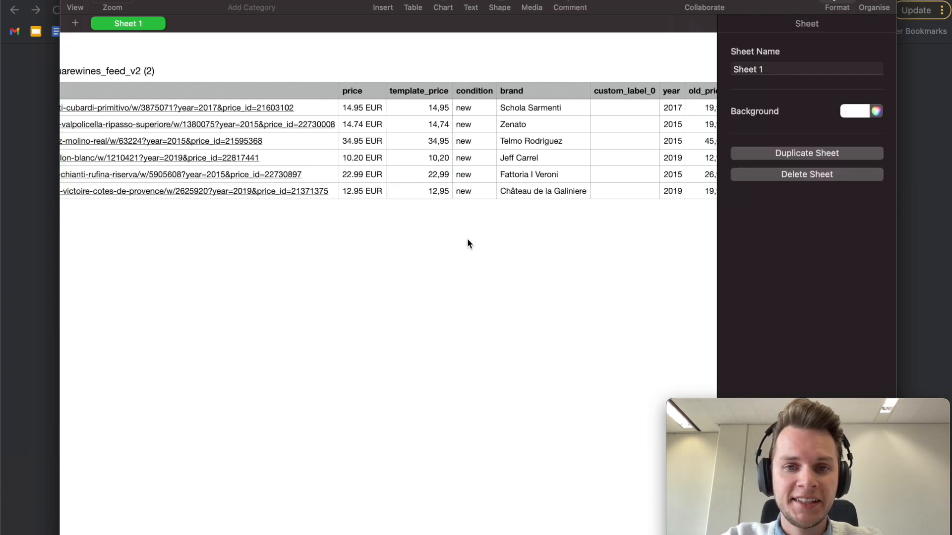
pyautogui.hscroll(3, 506, 120)
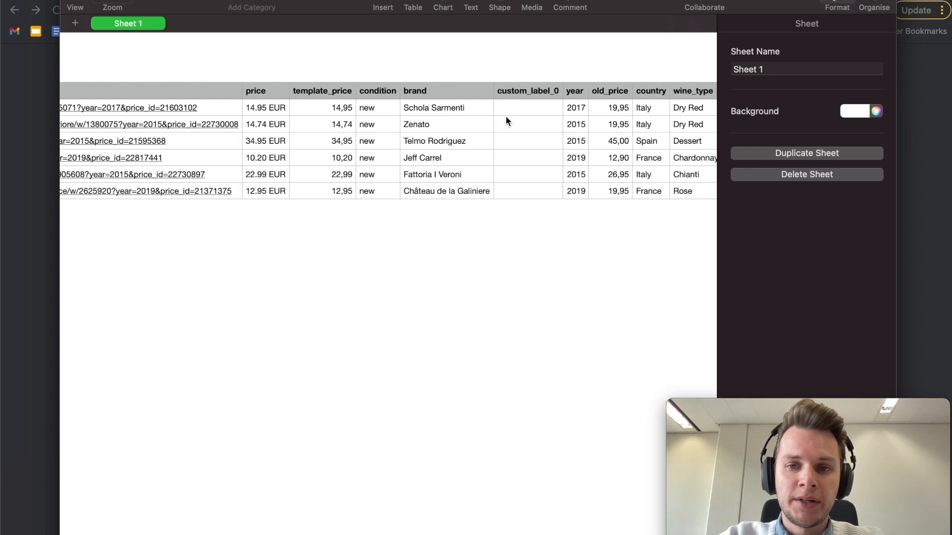
pyautogui.hscroll(2, 585, 107)
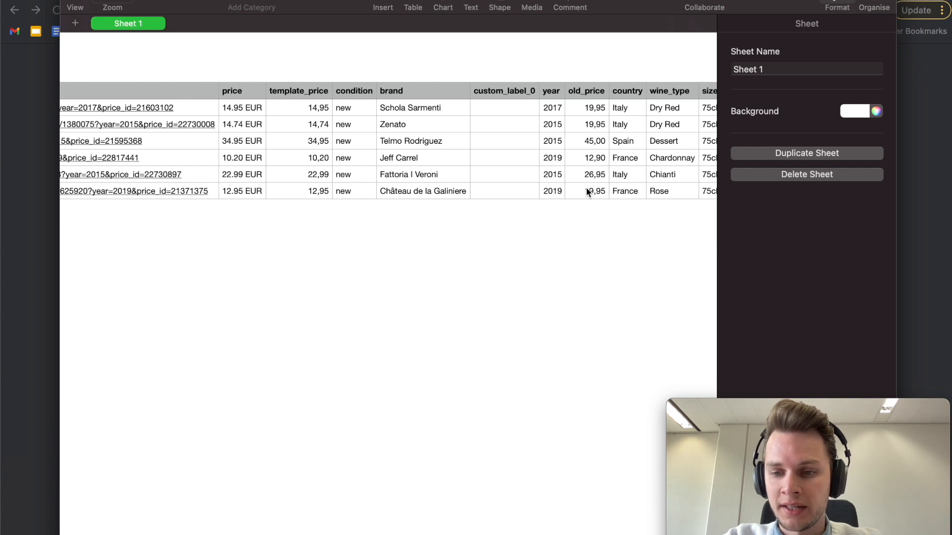
pyautogui.hscroll(2, 586, 188)
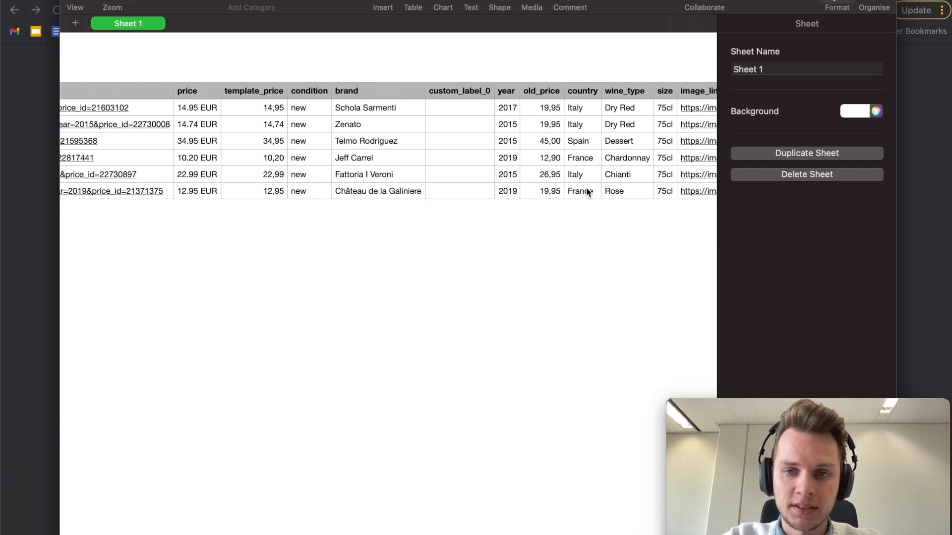
pyautogui.hscroll(1, 586, 191)
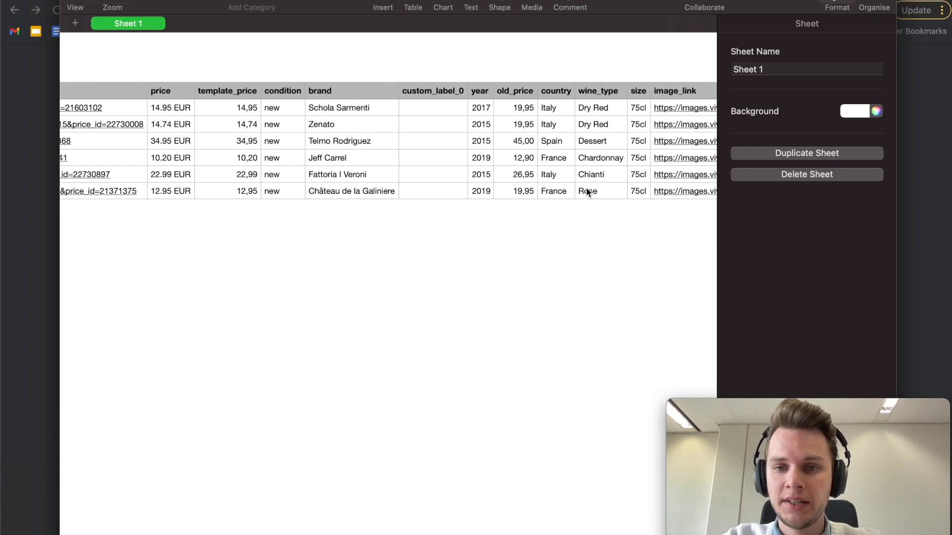
pyautogui.hscroll(2, 575, 183)
pyautogui.hscroll(7, 570, 123)
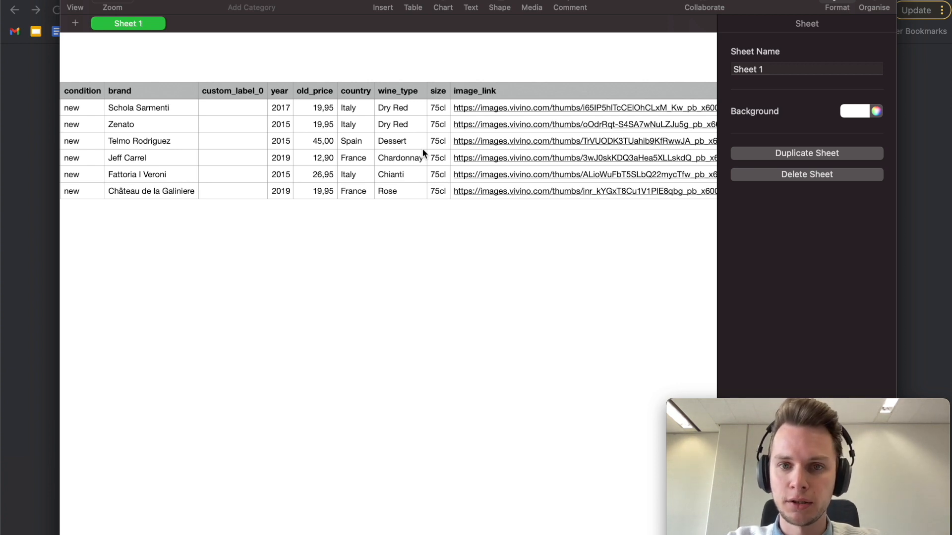
pyautogui.hscroll(10, 482, 127)
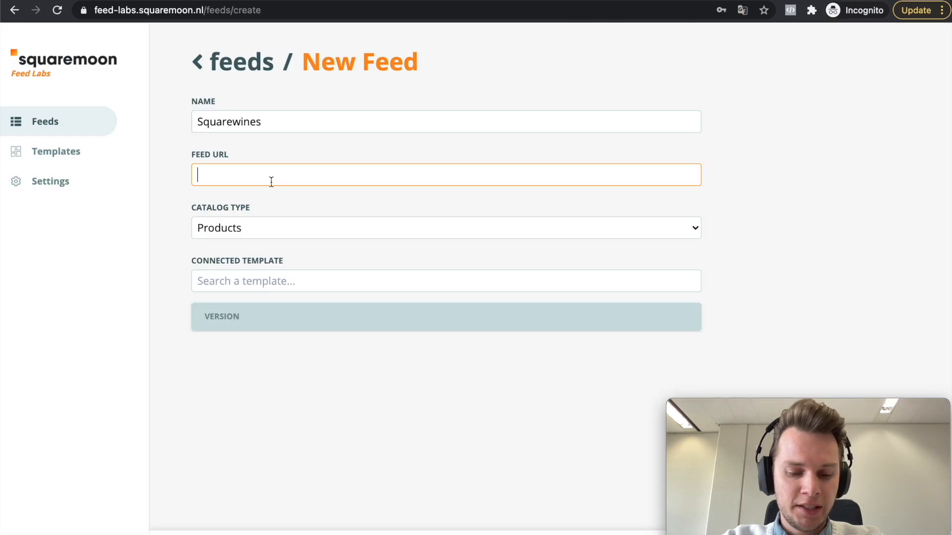
pyautogui.write('https://storage.googleapis.com/feeds_management/squarewines/feeds/development/squarewines_feed_v2.csv')
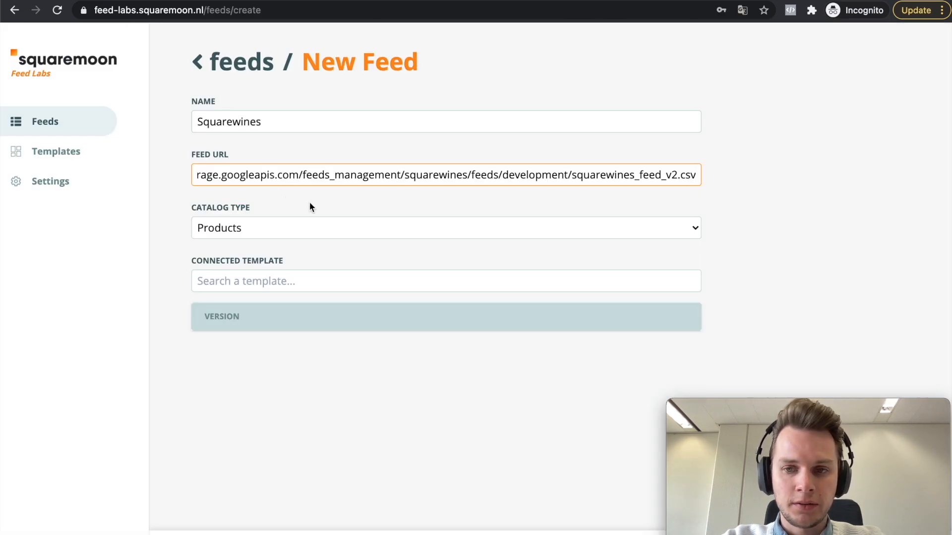
pyautogui.click(307, 200)
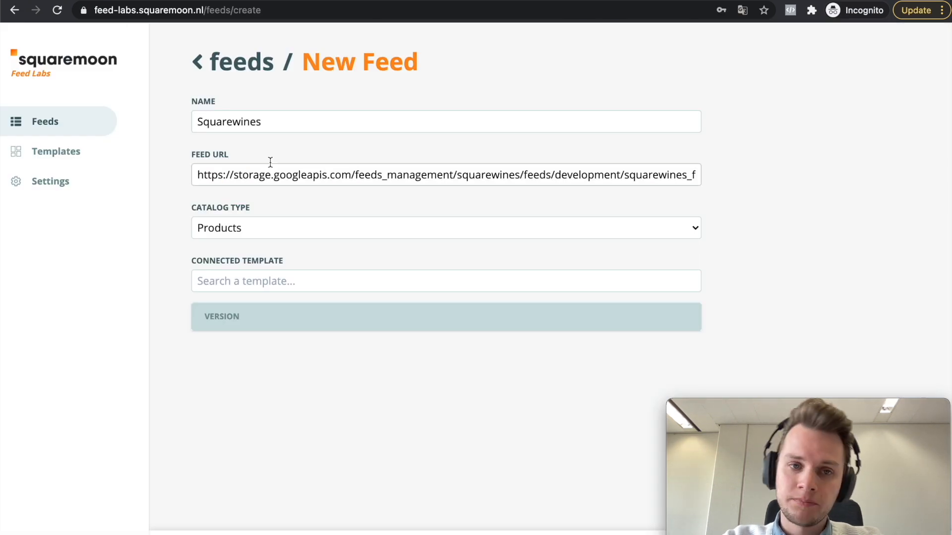
# Step: Review the catalog type options, keep Products, and try to save the Squarewines feed
pyautogui.click(277, 231)
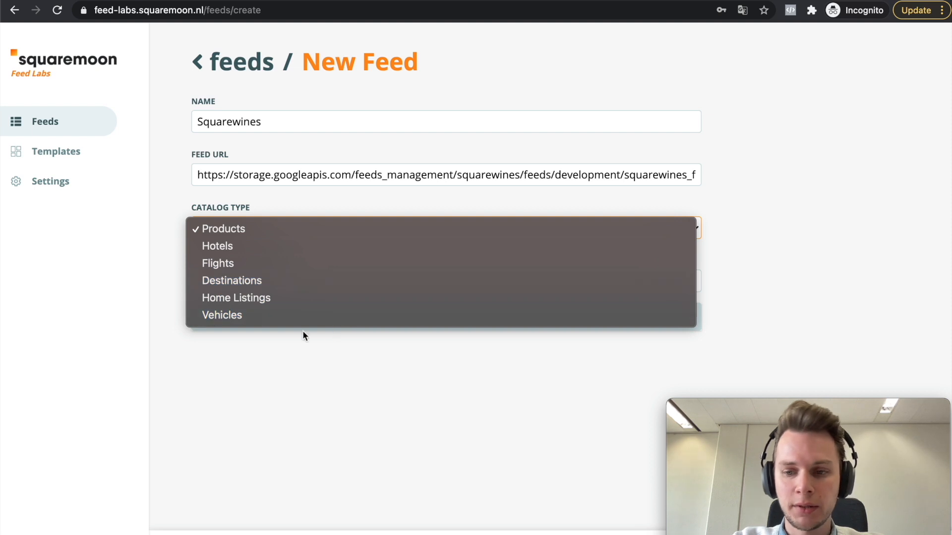
pyautogui.click(429, 406)
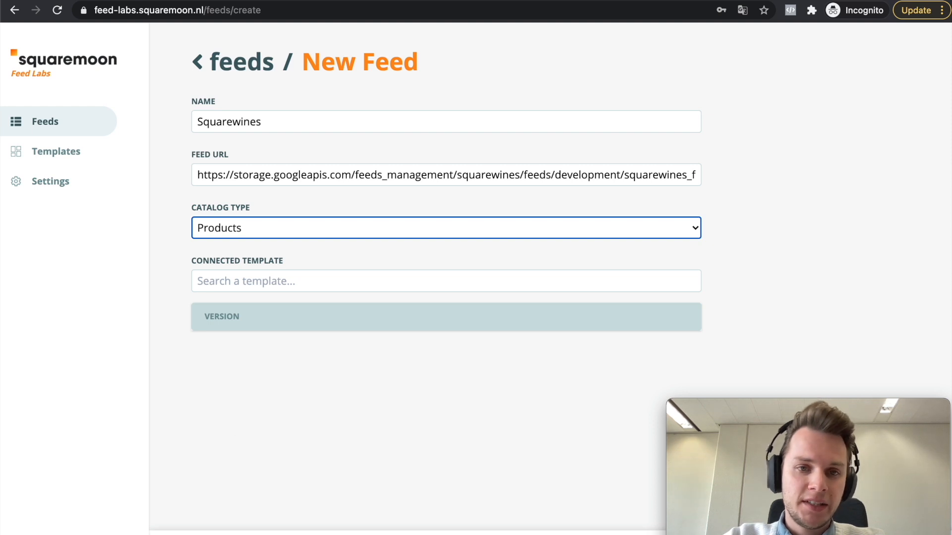
pyautogui.click(240, 533)
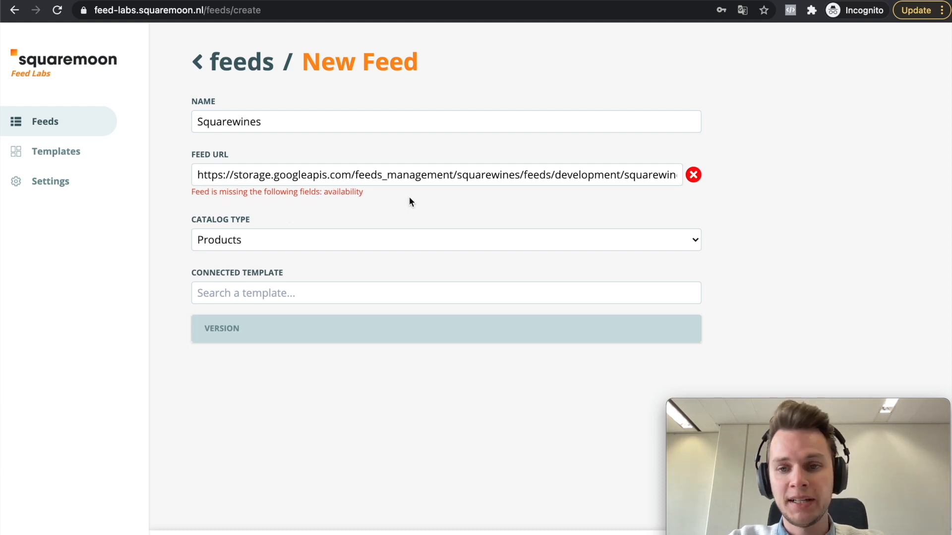
# Step: Download and open squarewines_feed_v2.csv again from a new browser tab and check its columns for the availability field
pyautogui.press('super+Tab')
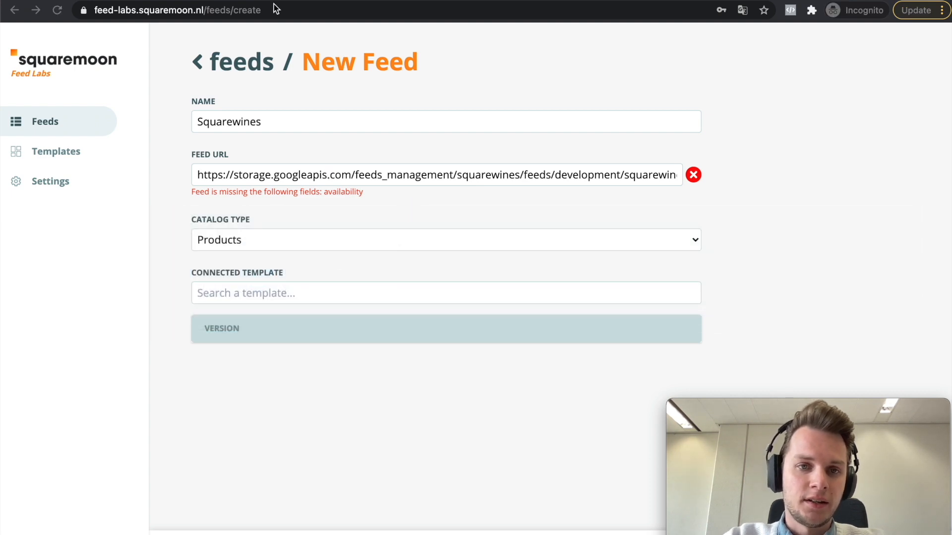
pyautogui.press('super+t')
pyautogui.write('https://storage.googleapis.com/feeds_management/squarewines/feeds/development/squarewines_feed_v2.csv')
pyautogui.press('Return')
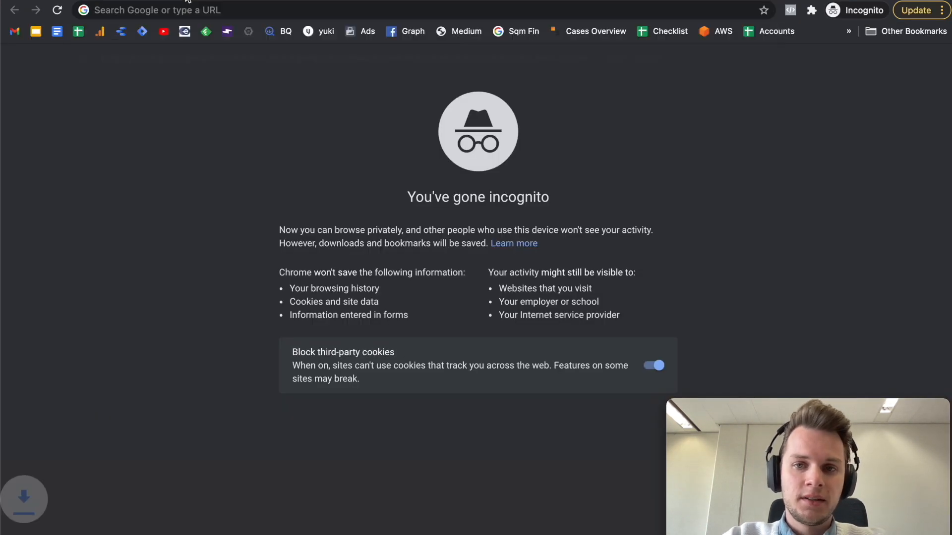
pyautogui.click(80, 534)
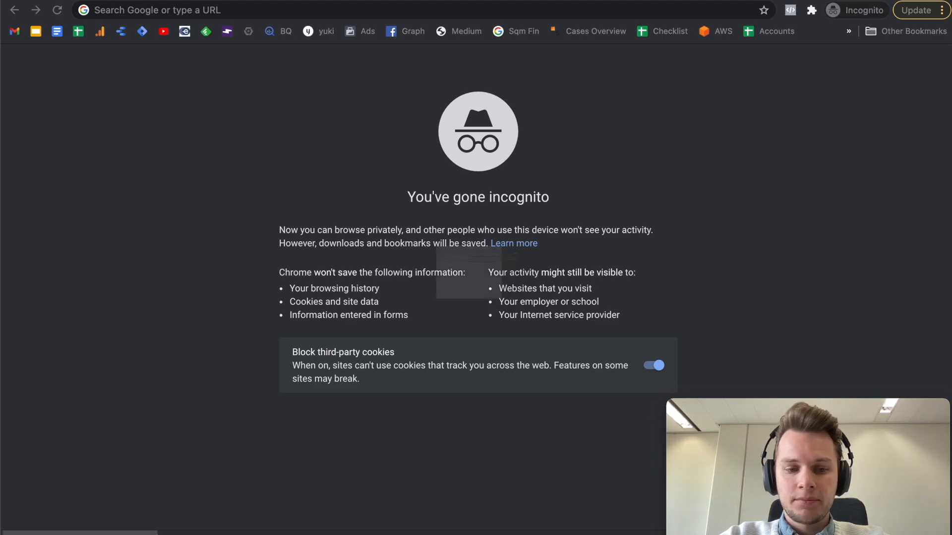
pyautogui.hscroll(5, 451, 302)
pyautogui.hscroll(10, 450, 303)
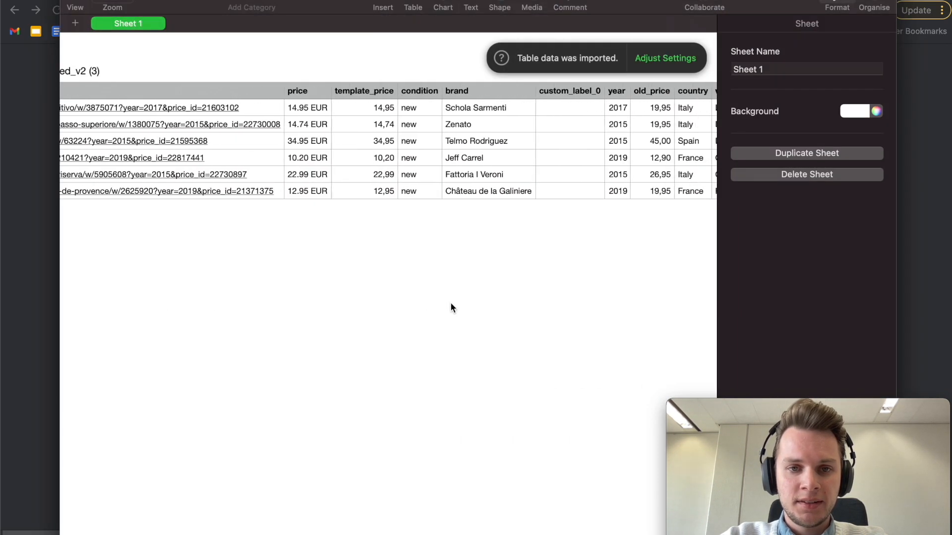
pyautogui.hscroll(6, 513, 106)
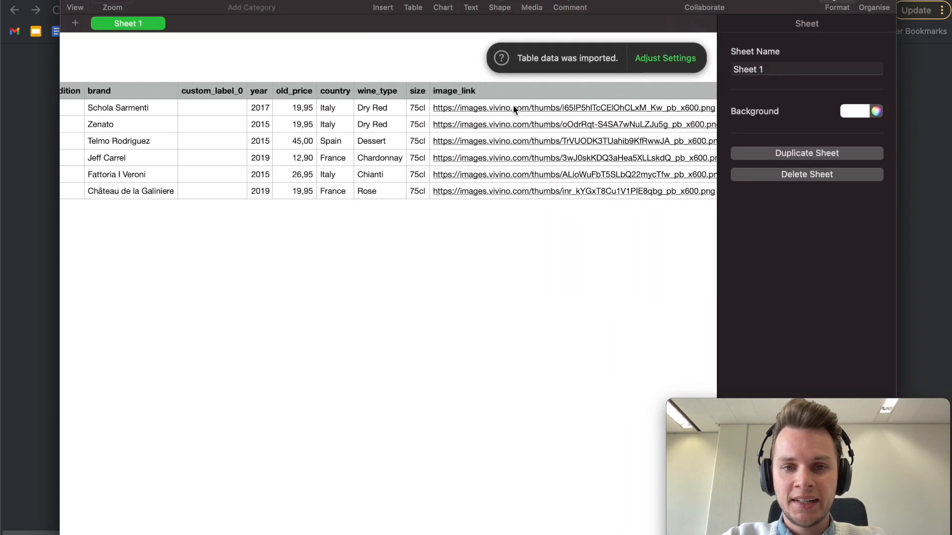
pyautogui.hscroll(-4, 346, 106)
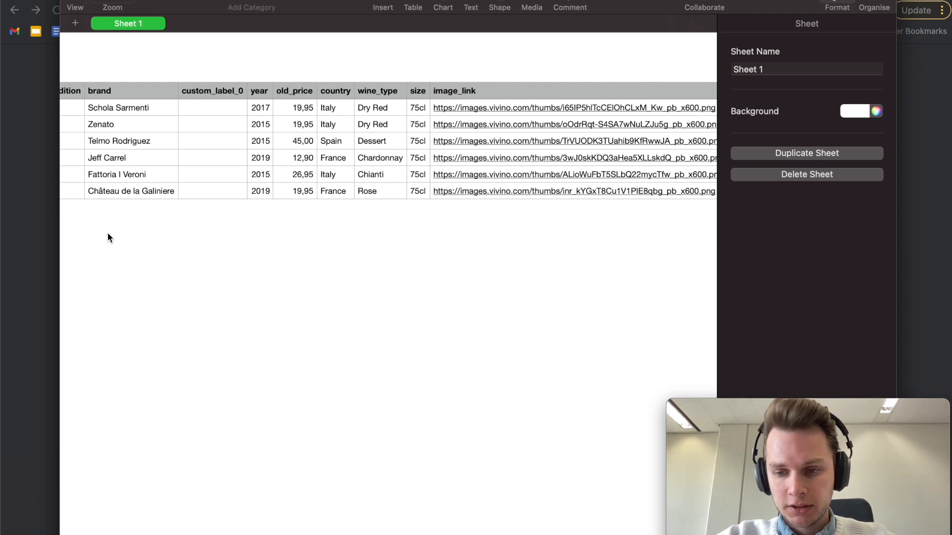
# Step: Return to the blank browser tab, paste the feed URL, remove "_v2" so it ends in squarewines_feed.csv, and copy the whole address
pyautogui.click(34, 222)
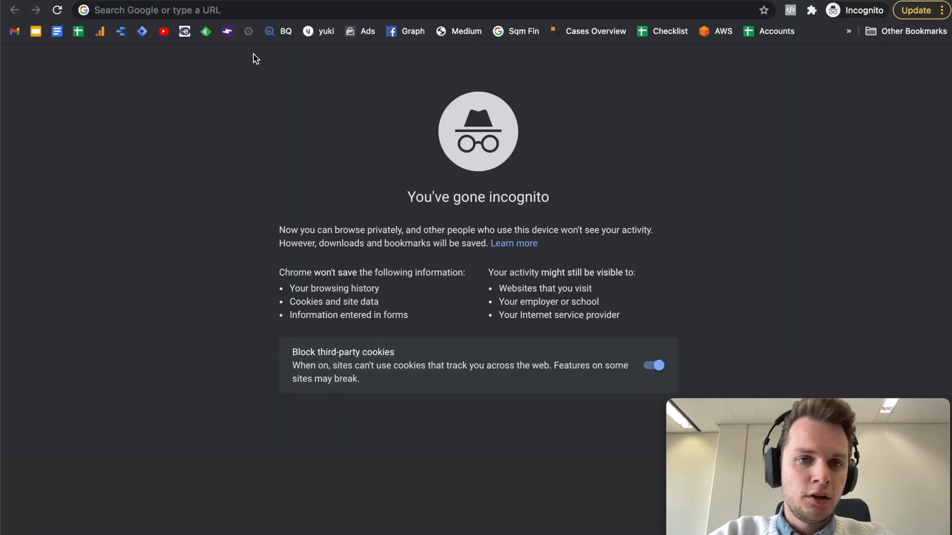
pyautogui.click(174, 12)
pyautogui.write('https://storage.googleapis.com/feeds_management/squarewines/feeds/development/squarewines_feed_v2.csv')
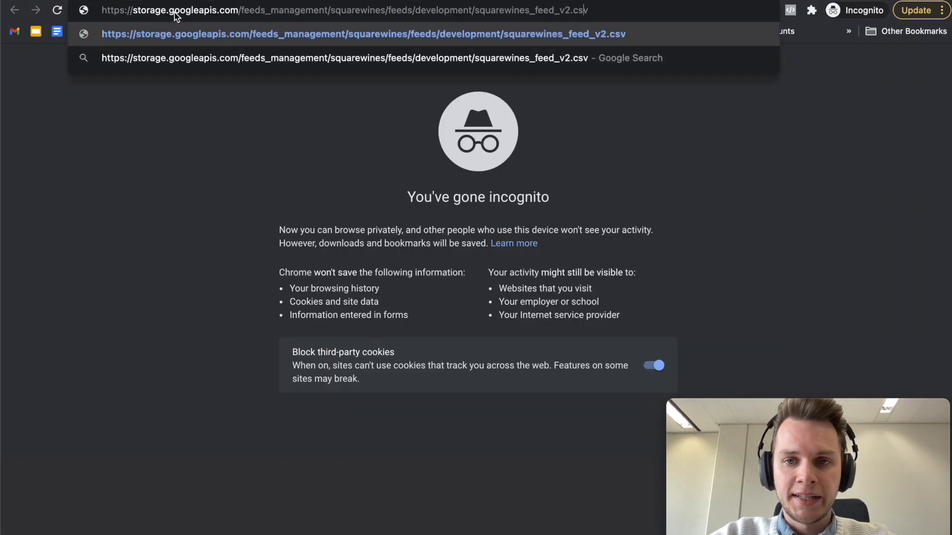
pyautogui.press('Left')
pyautogui.press('Left')
pyautogui.press('Left')
pyautogui.press('Left')
pyautogui.press('BackSpace')
pyautogui.press('BackSpace')
pyautogui.press('BackSpace')
pyautogui.press('super+a')
pyautogui.press('super+c')
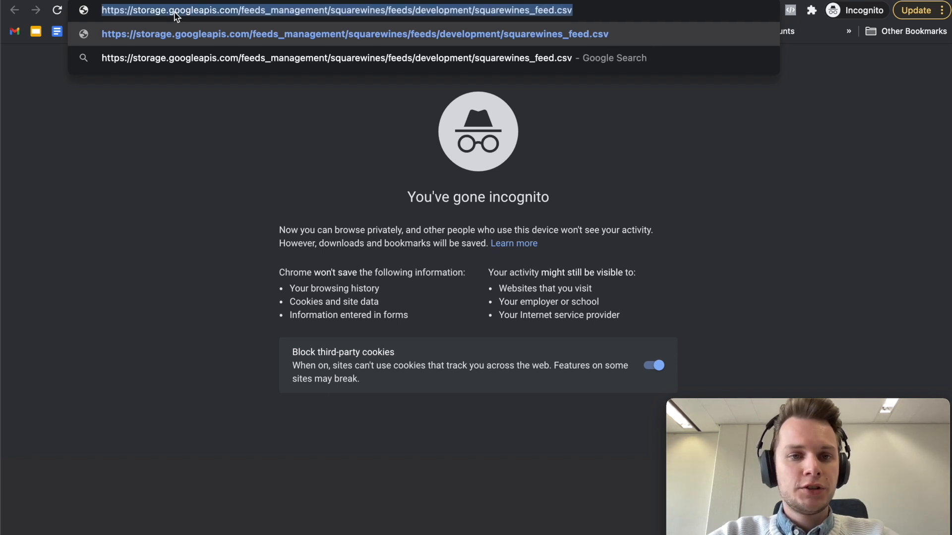
pyautogui.click(159, 0)
pyautogui.click(329, 175)
pyautogui.press('super+a')
pyautogui.press('super+v')
pyautogui.click(340, 420)
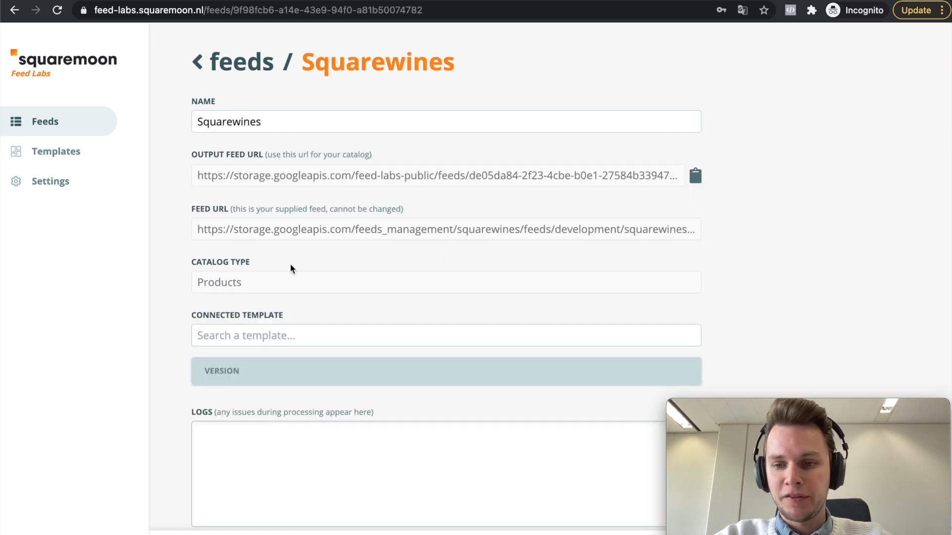
# Step: Review the saved Squarewines feed's details and its connected template options, and return to the feeds overview
pyautogui.scroll(-1, 290, 269)
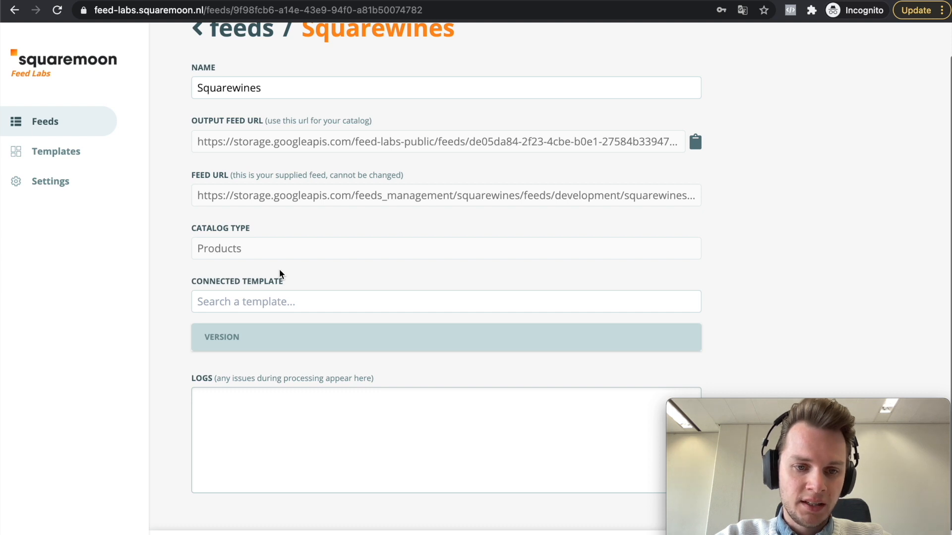
pyautogui.click(262, 298)
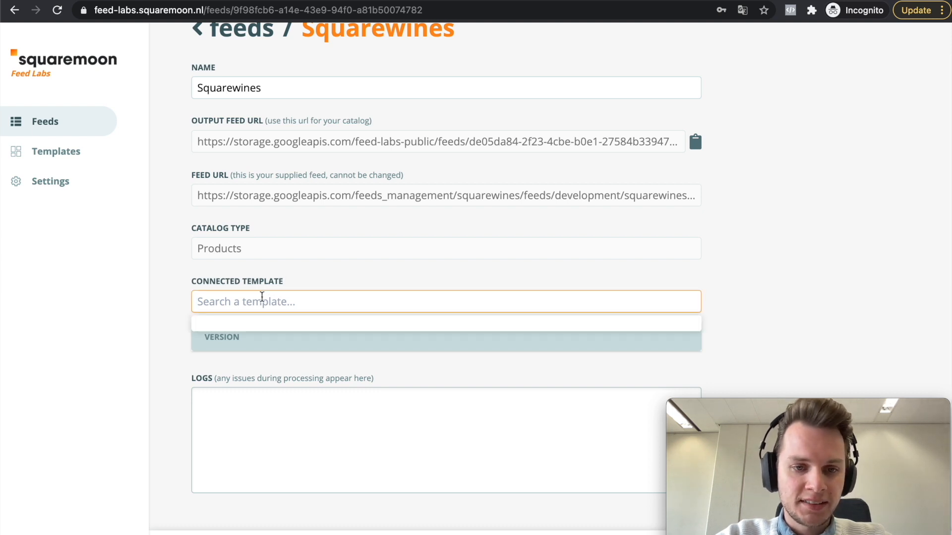
pyautogui.click(343, 283)
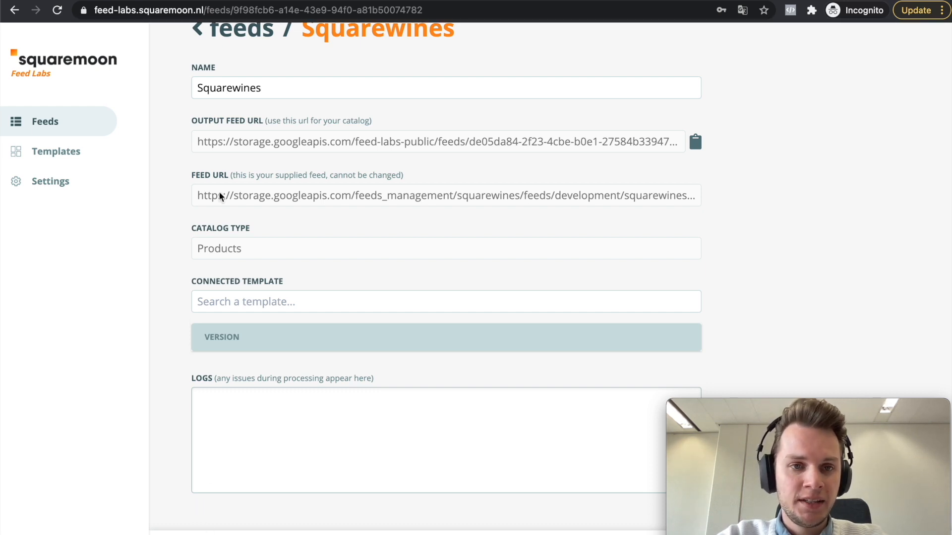
pyautogui.click(248, 37)
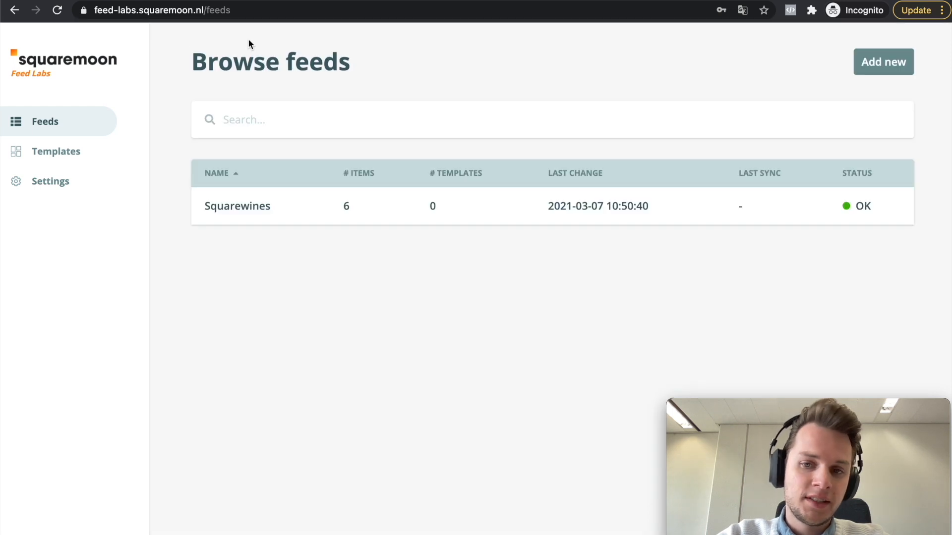